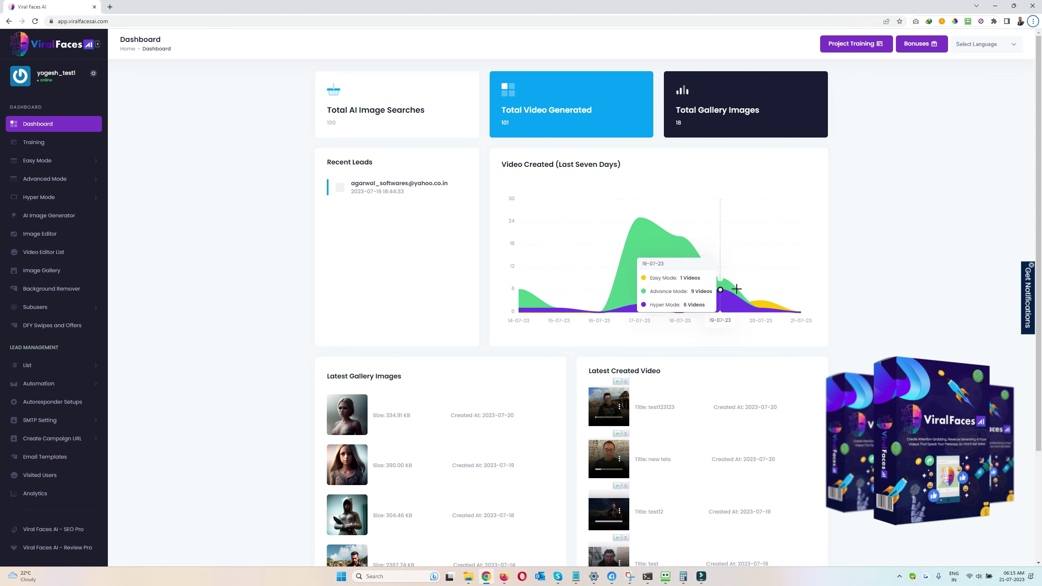
Browse the dashboard's Latest Gallery Images and Latest Created Video sections
{"action": "scroll", "coordinate": [904, 339], "scroll_direction": "down", "scroll_amount": 3}
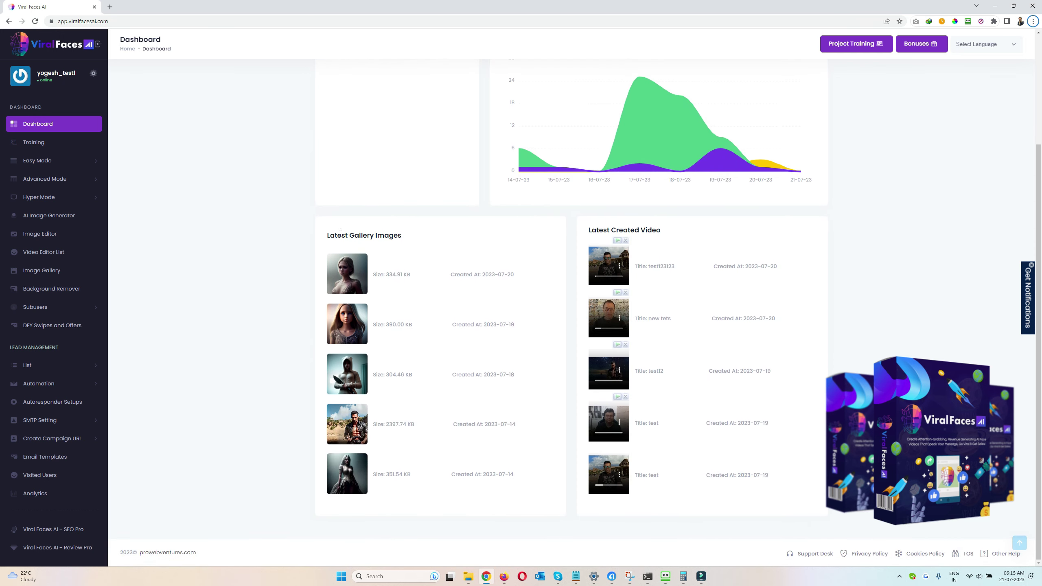
{"action": "left_click_drag", "start_coordinate": [340, 233], "coordinate": [393, 232]}
{"action": "left_click_drag", "start_coordinate": [623, 230], "coordinate": [693, 232]}
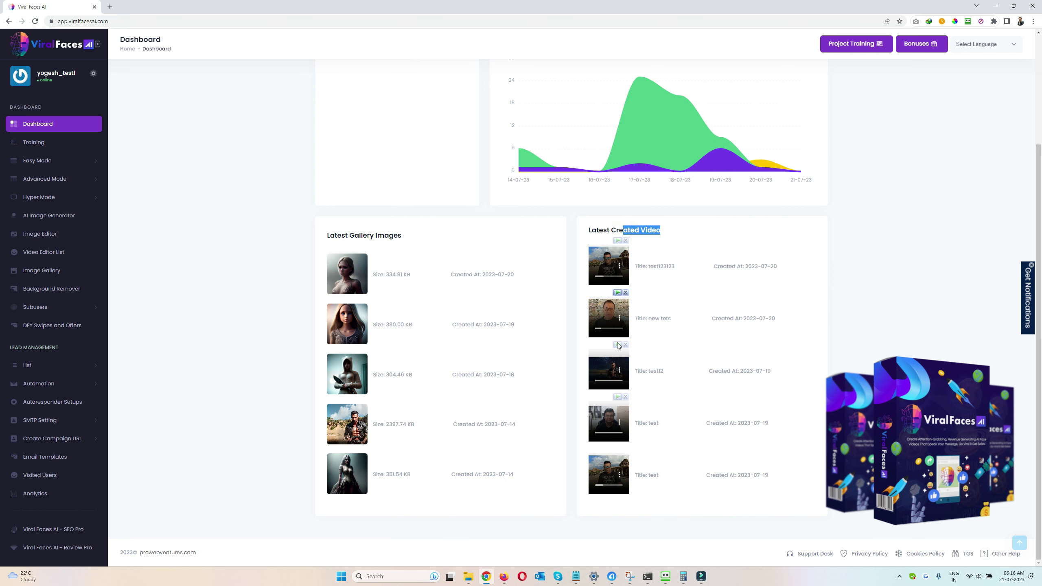
{"action": "scroll", "coordinate": [382, 263], "scroll_direction": "up", "scroll_amount": 3}
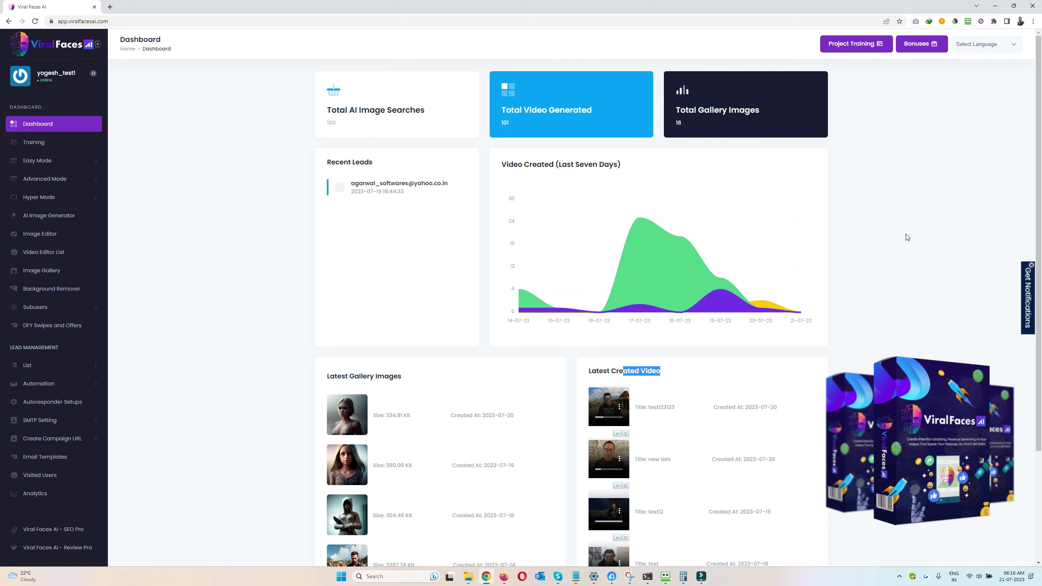
Start a new Easy Mode video titled 'test123123' and continue to the image step
{"action": "left_click", "coordinate": [76, 160]}
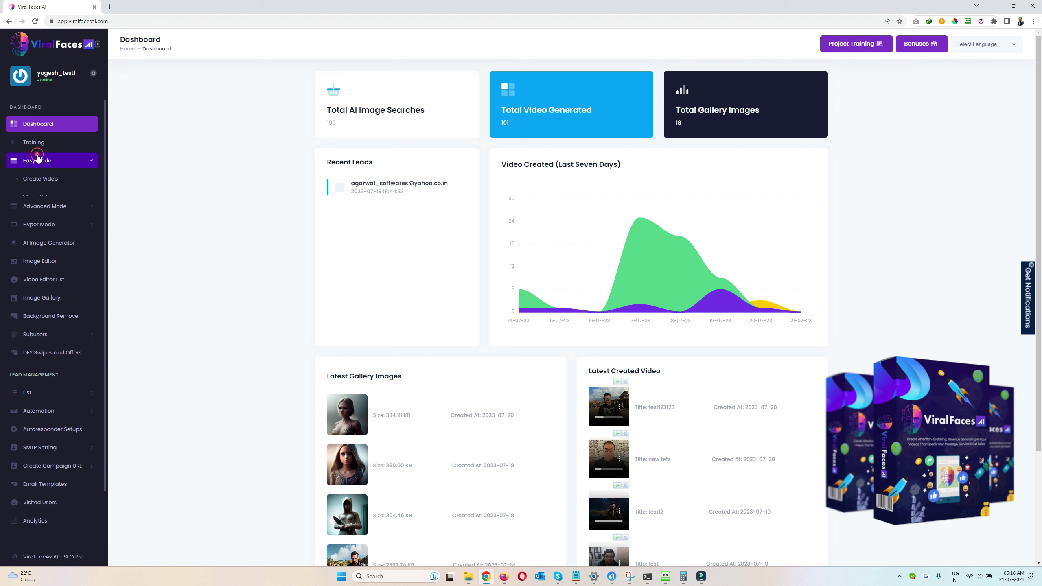
{"action": "left_click", "coordinate": [45, 180]}
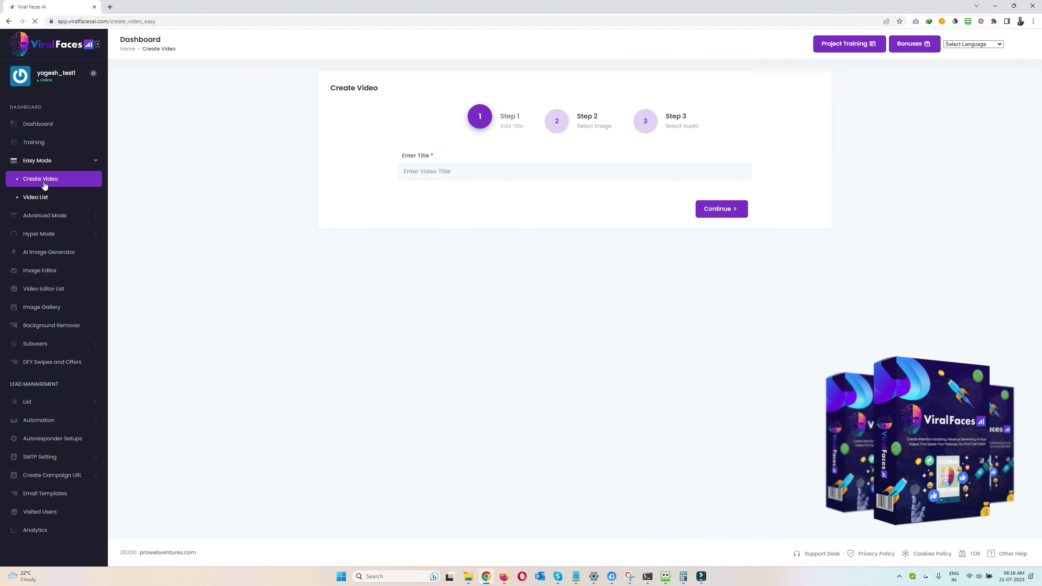
{"action": "left_click", "coordinate": [452, 173]}
{"action": "type", "text": "test1"}
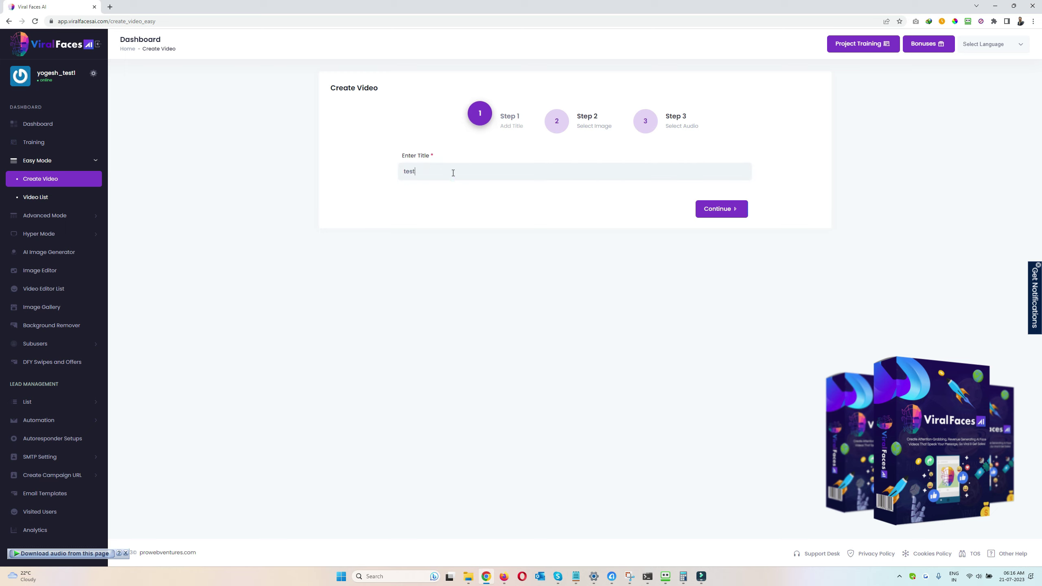
{"action": "type", "text": "23123"}
{"action": "left_click", "coordinate": [721, 209]}
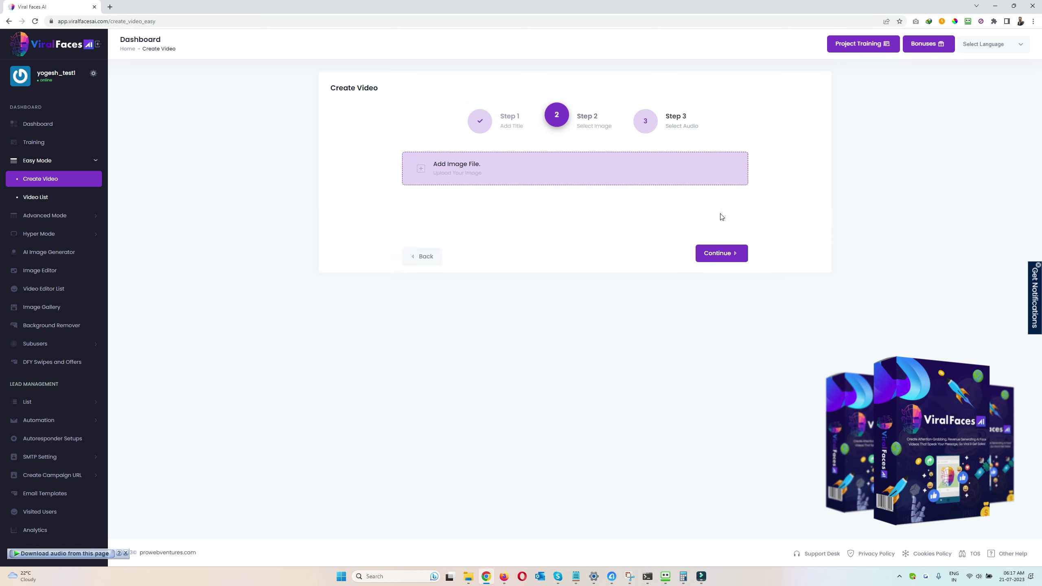
Upload the Downloads screenshot PNG as the face image and continue to the audio step
{"action": "left_click", "coordinate": [450, 174]}
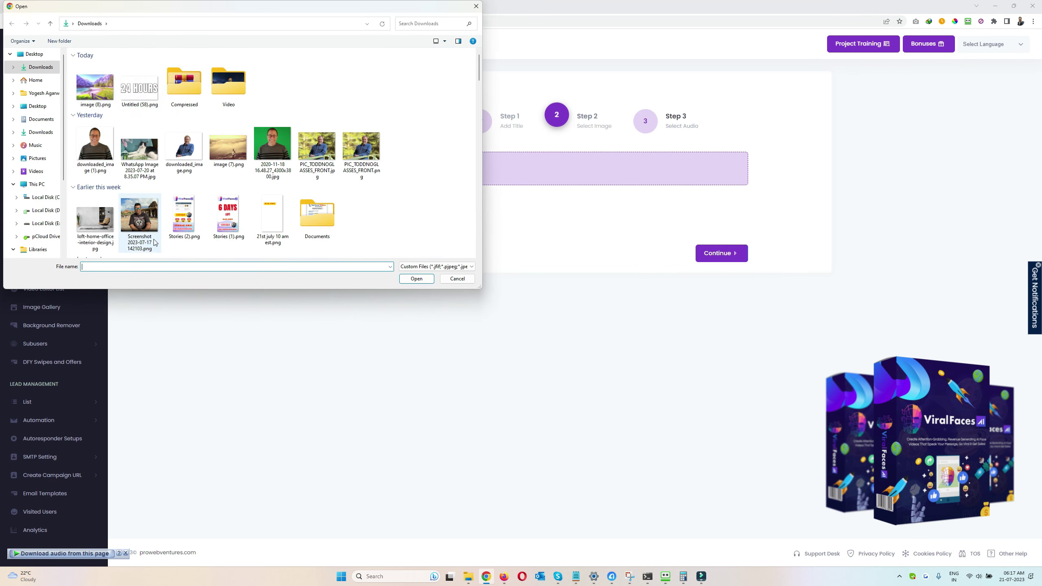
{"action": "double_click", "coordinate": [141, 219]}
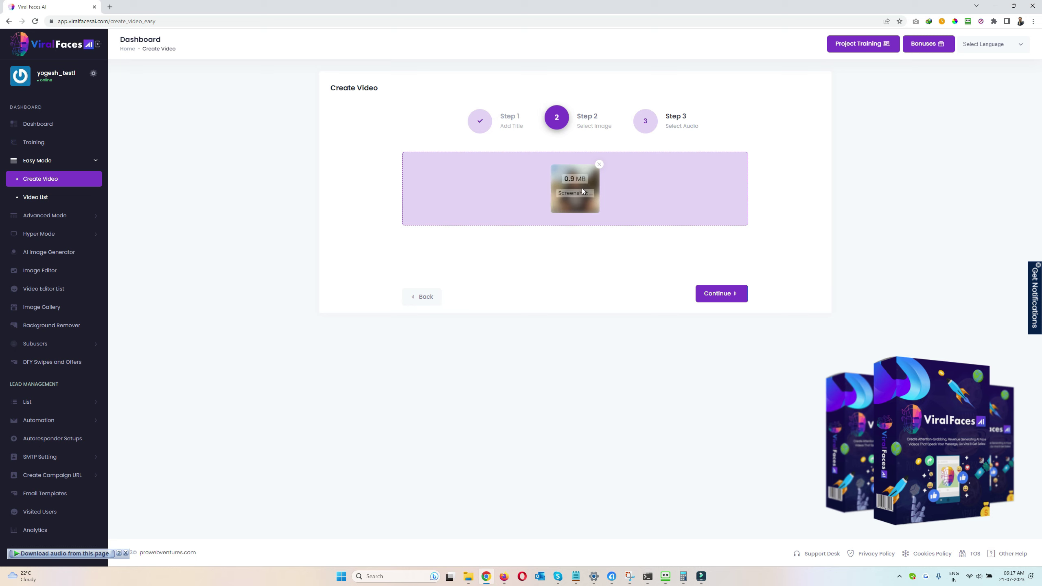
{"action": "left_click", "coordinate": [723, 295]}
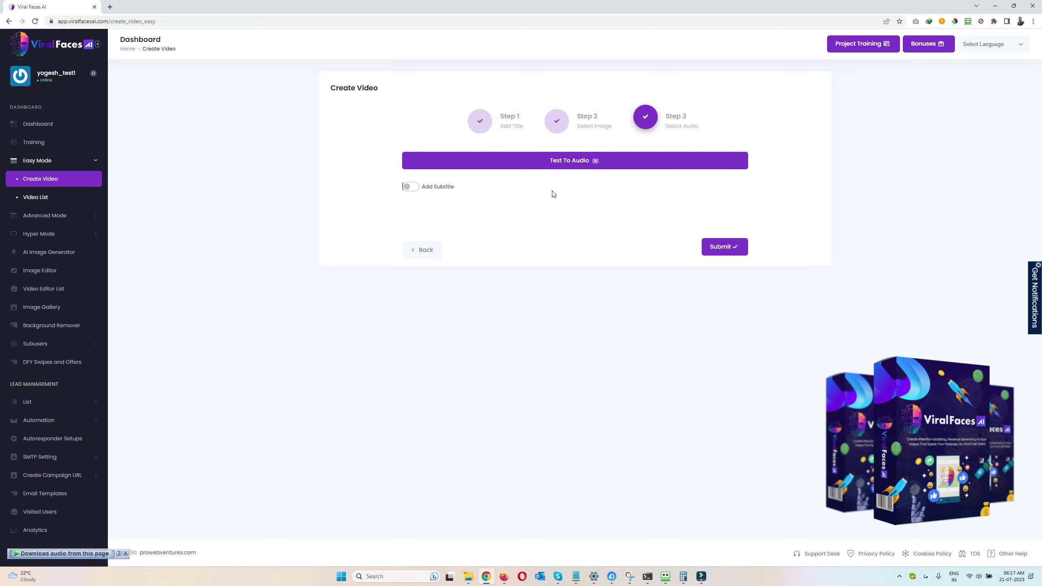
{"action": "left_click", "coordinate": [569, 162]}
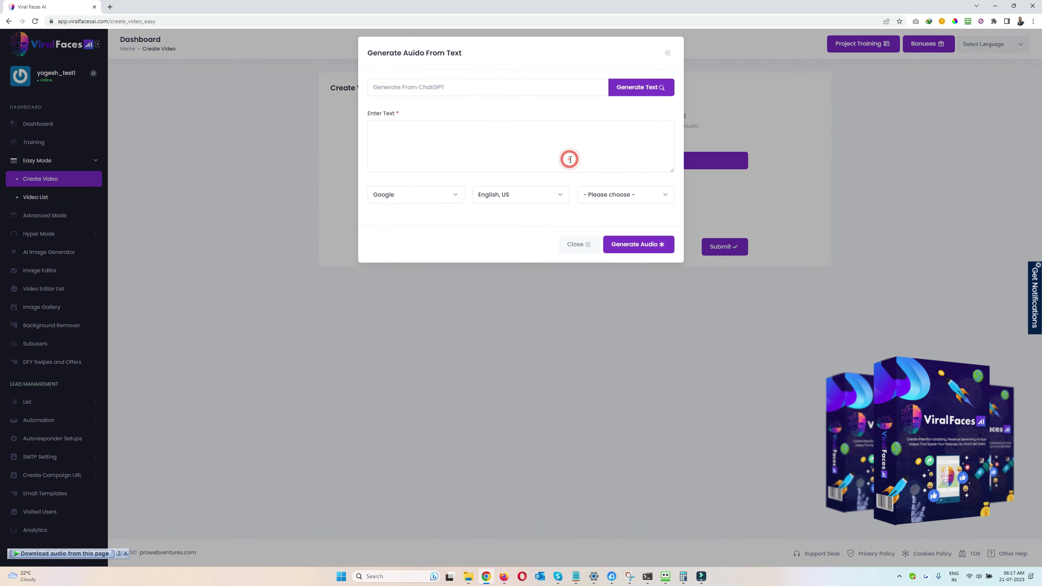
{"action": "left_click", "coordinate": [449, 126]}
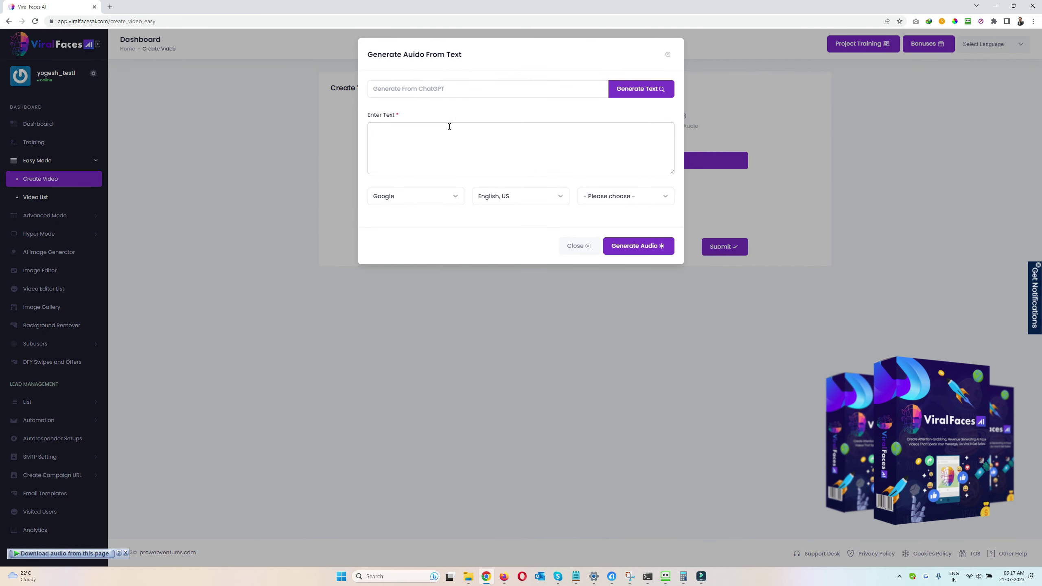
{"action": "left_click_drag", "start_coordinate": [461, 131], "coordinate": [365, 132]}
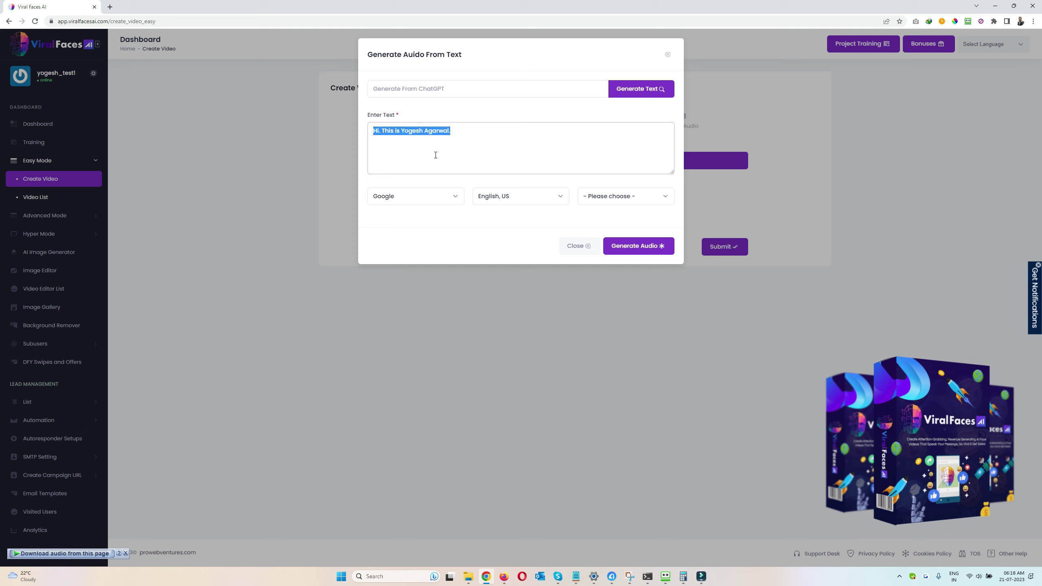
{"action": "left_click", "coordinate": [437, 142]}
{"action": "left_click", "coordinate": [458, 130]}
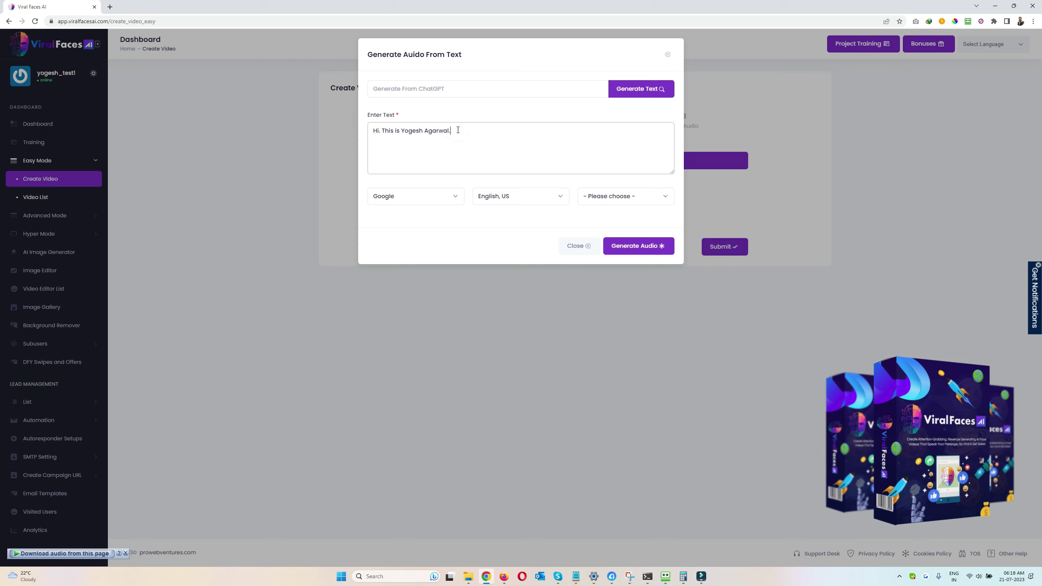
{"action": "triple_click", "coordinate": [458, 130]}
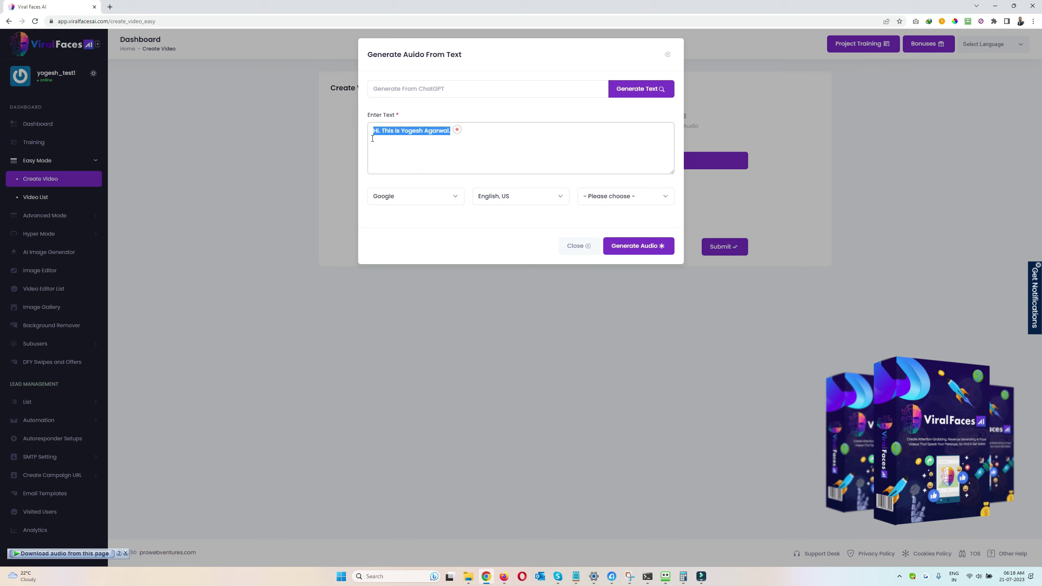
Replace the script with a ChatGPT prompt for a 50-word affiliate-marketing article and generate it
{"action": "key", "text": "BackSpace"}
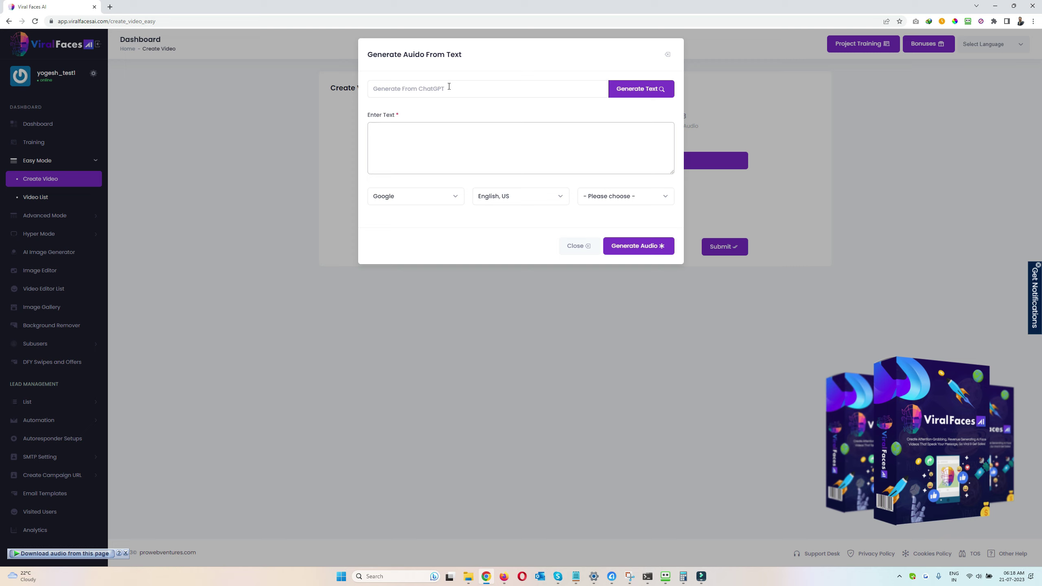
{"action": "left_click", "coordinate": [449, 86]}
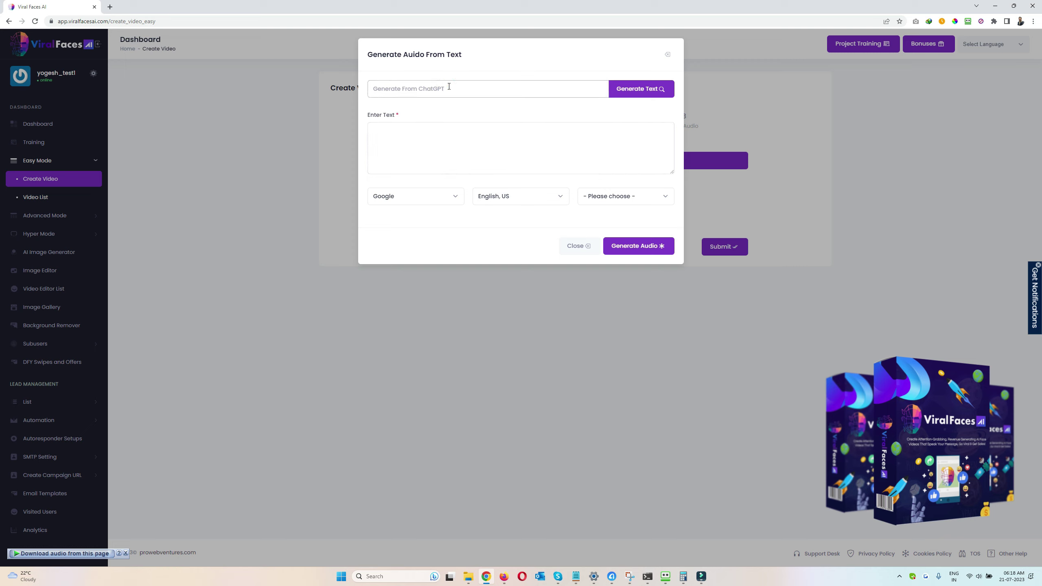
{"action": "type", "text": "write a 50 word info"}
{"action": "type", "text": "rmative article a"}
{"action": "type", "text": "bou"}
{"action": "type", "text": "arkt"}
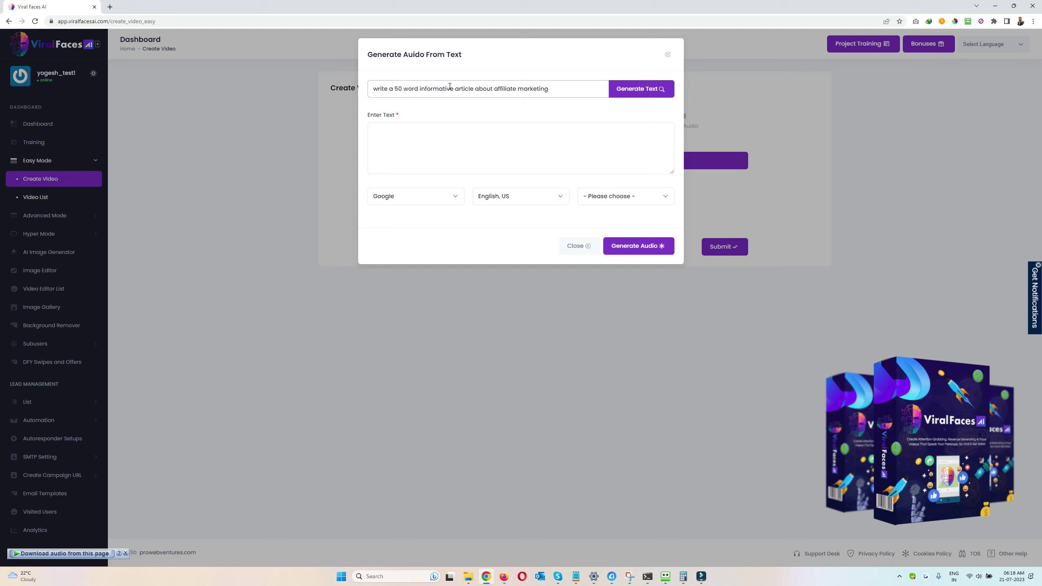
{"action": "left_click", "coordinate": [639, 91]}
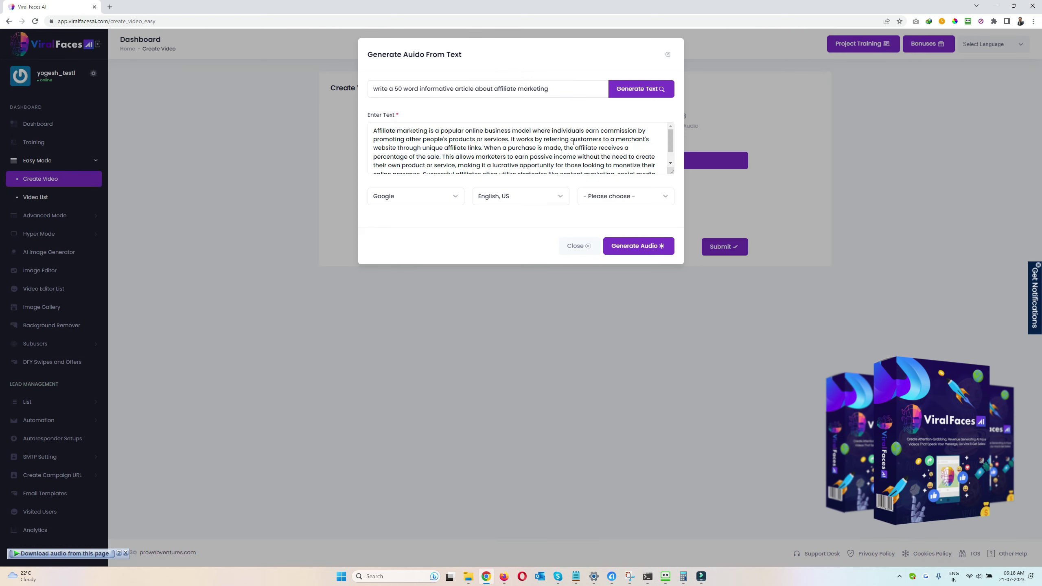
Scroll through and read the generated affiliate-marketing article
{"action": "scroll", "coordinate": [481, 141], "scroll_direction": "down", "scroll_amount": 2}
{"action": "scroll", "coordinate": [481, 141], "scroll_direction": "up", "scroll_amount": 1}
{"action": "scroll", "coordinate": [481, 141], "scroll_direction": "up", "scroll_amount": 1}
{"action": "left_click_drag", "start_coordinate": [415, 141], "coordinate": [515, 157]}
{"action": "left_click", "coordinate": [516, 154]}
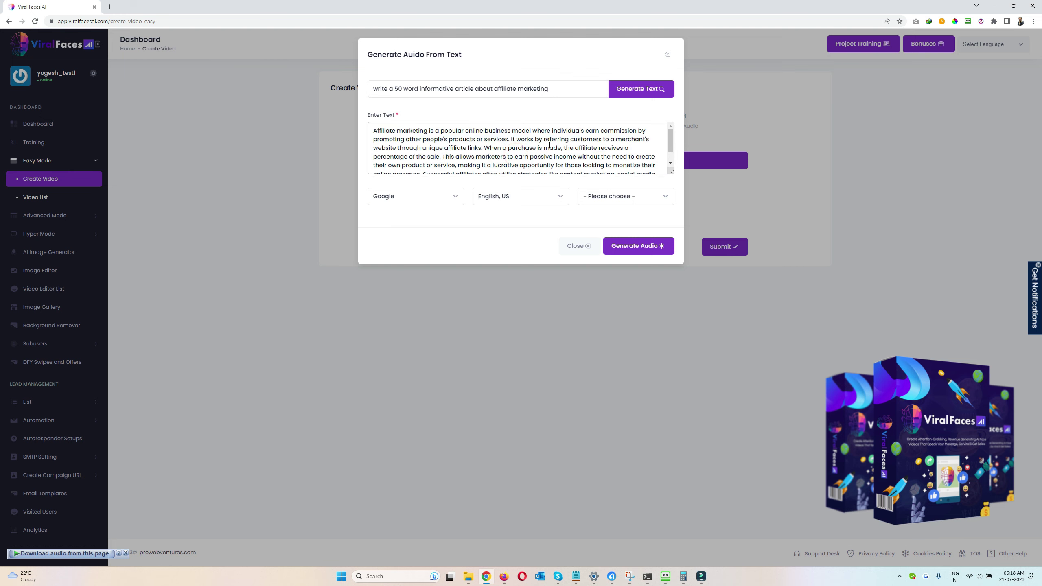
Generate the script's voiceover using Google, English (US), voice Samuel
{"action": "left_click", "coordinate": [414, 199]}
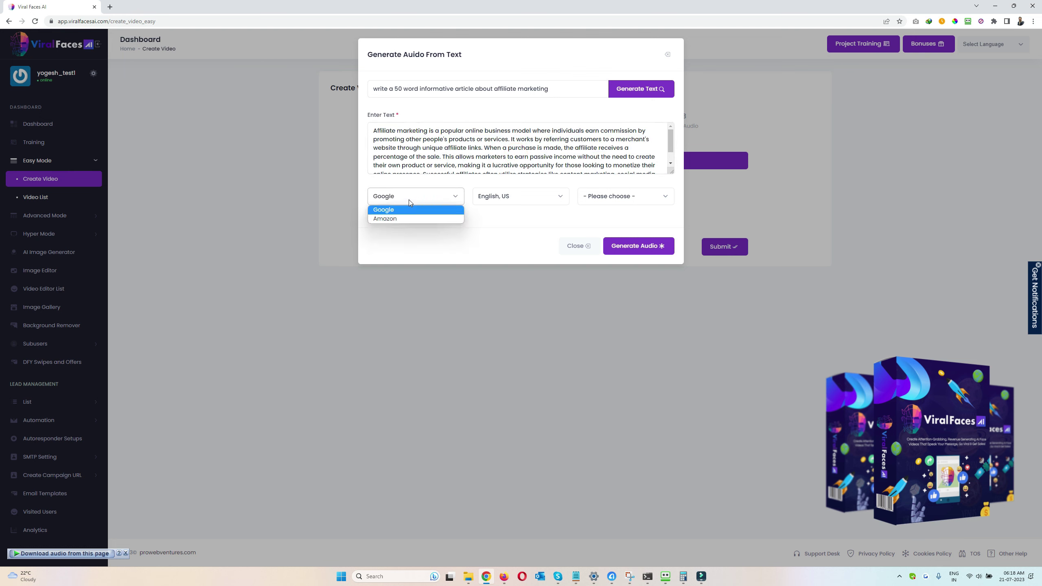
{"action": "left_click", "coordinate": [401, 210]}
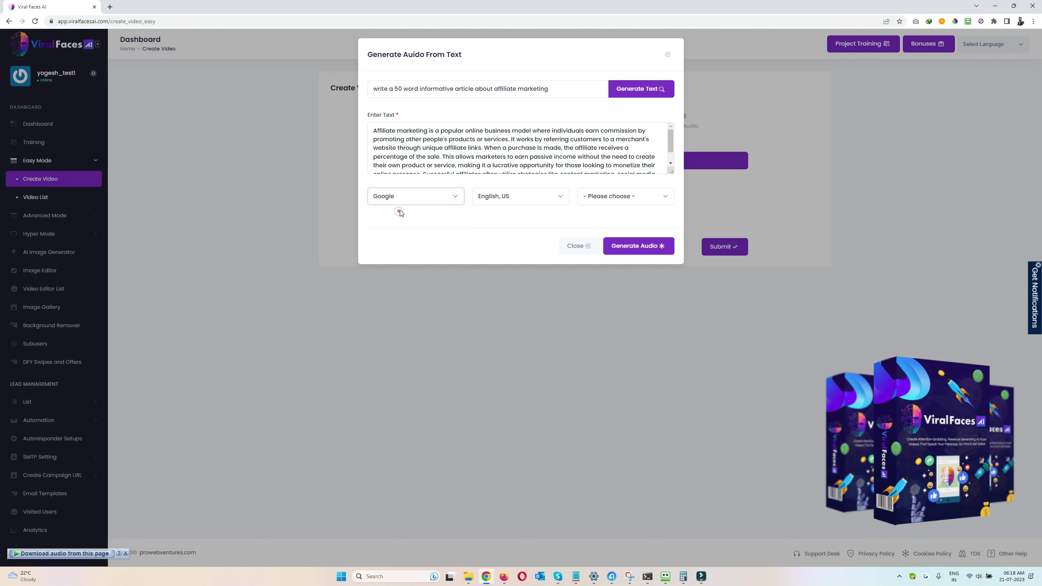
{"action": "left_click", "coordinate": [509, 196]}
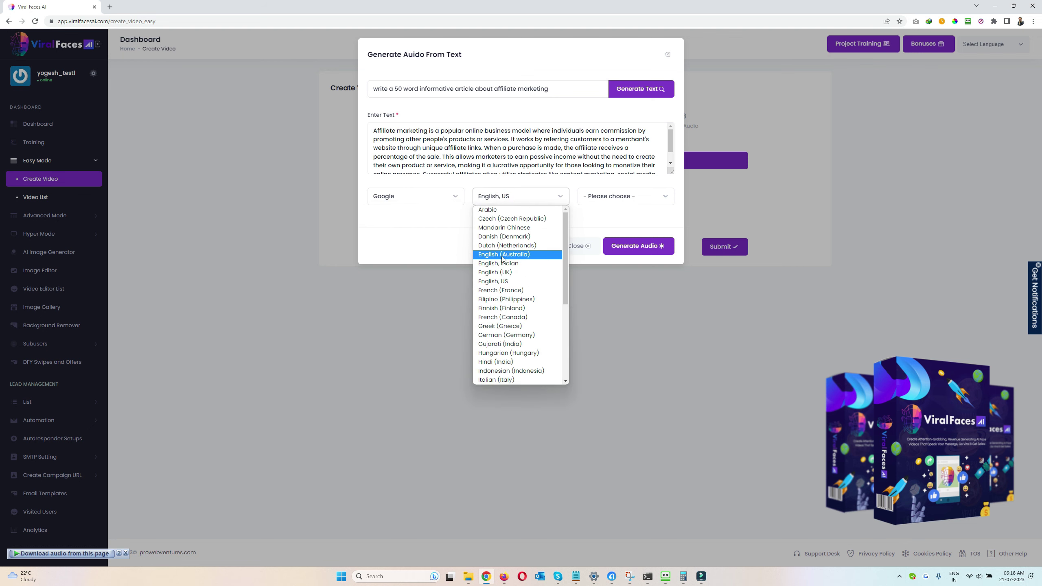
{"action": "left_click", "coordinate": [501, 281]}
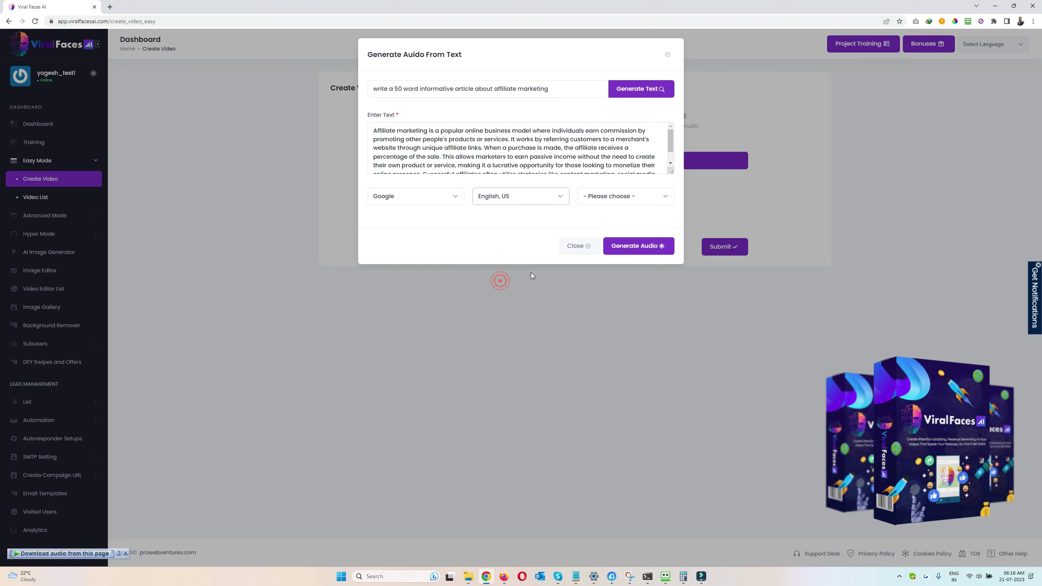
{"action": "left_click", "coordinate": [615, 201]}
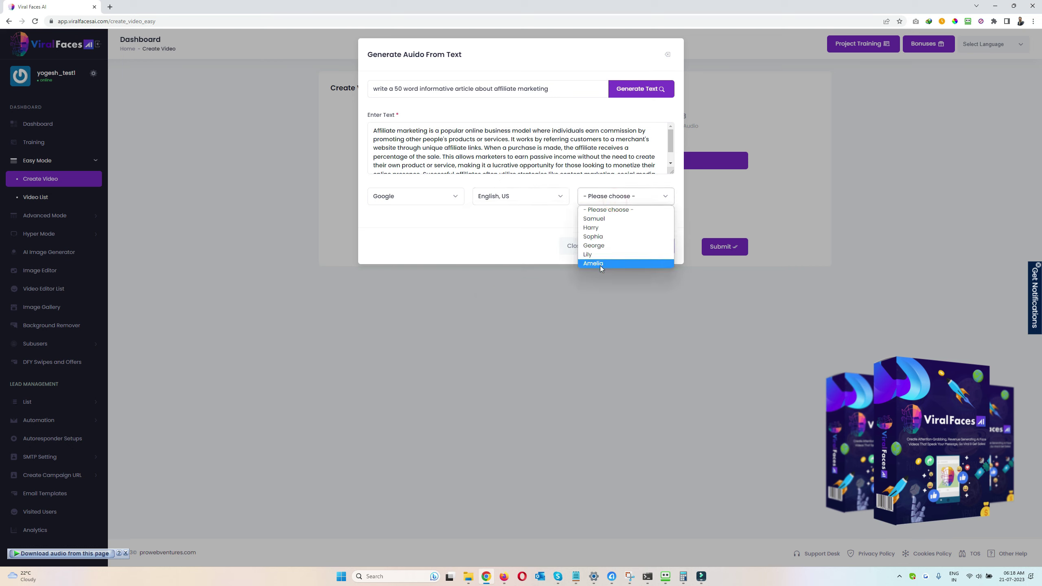
{"action": "left_click", "coordinate": [604, 220]}
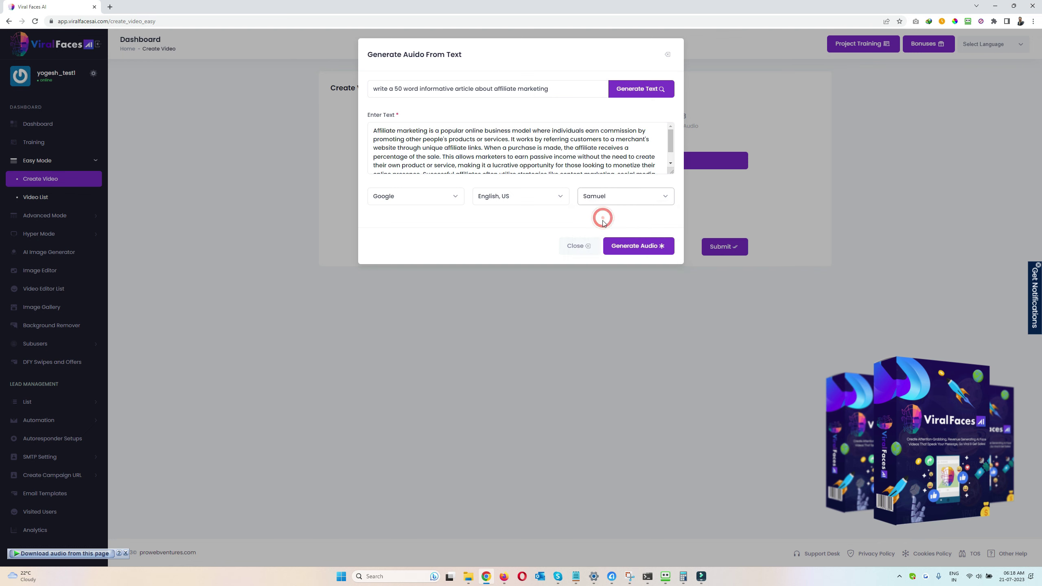
{"action": "left_click", "coordinate": [647, 246]}
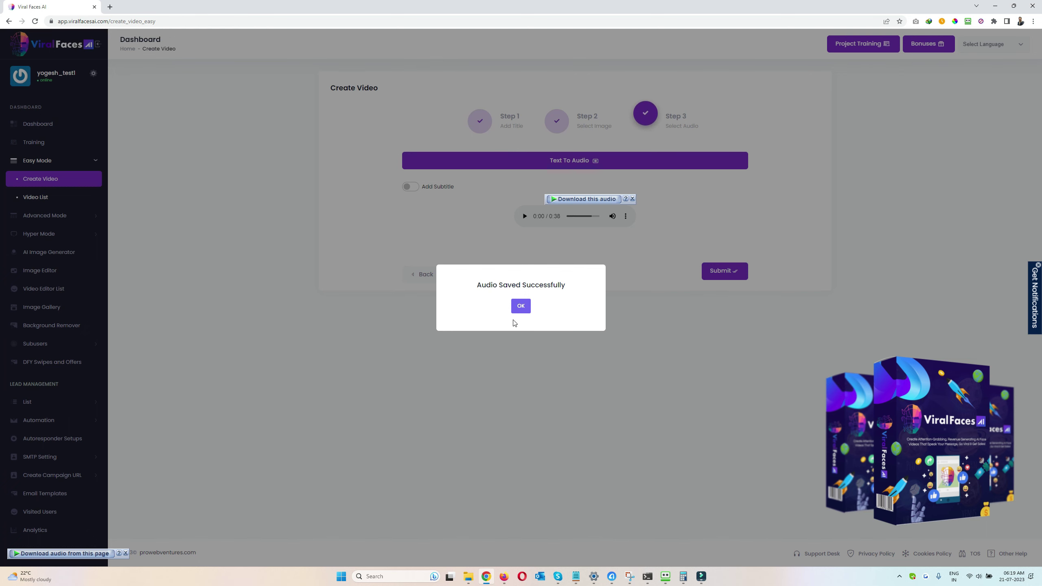
Dismiss the saved notice, preview the 38-second voiceover, and turn Add Subtitle on
{"action": "left_click", "coordinate": [518, 306]}
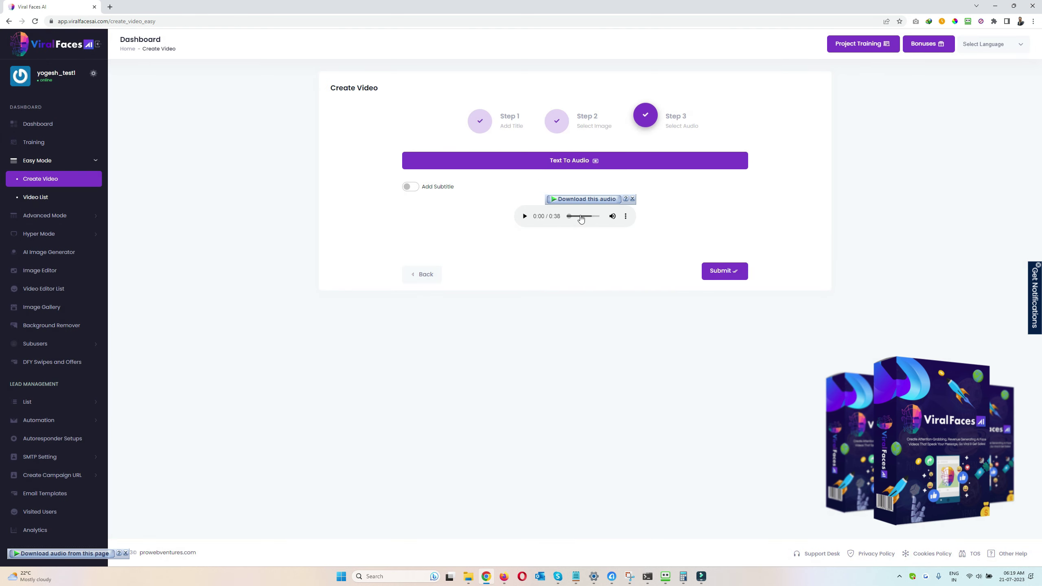
{"action": "left_click", "coordinate": [525, 216]}
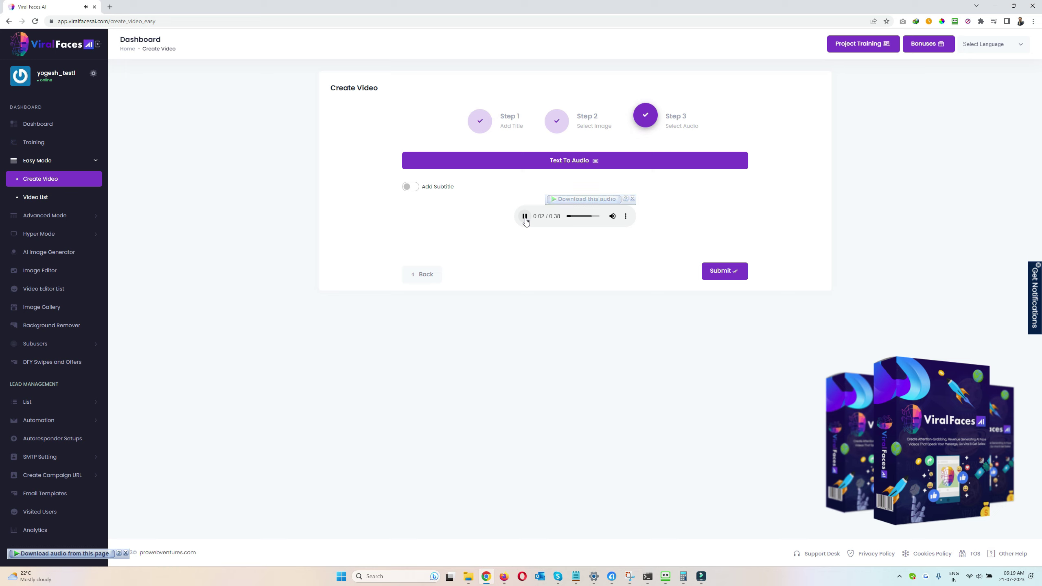
{"action": "left_click", "coordinate": [525, 217]}
{"action": "left_click", "coordinate": [626, 217]}
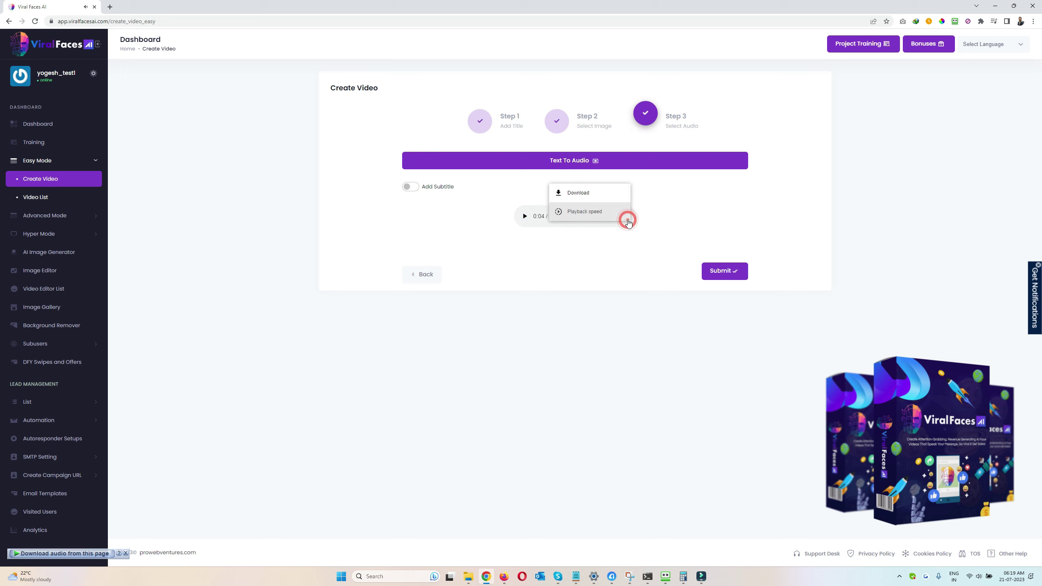
{"action": "left_click", "coordinate": [675, 212]}
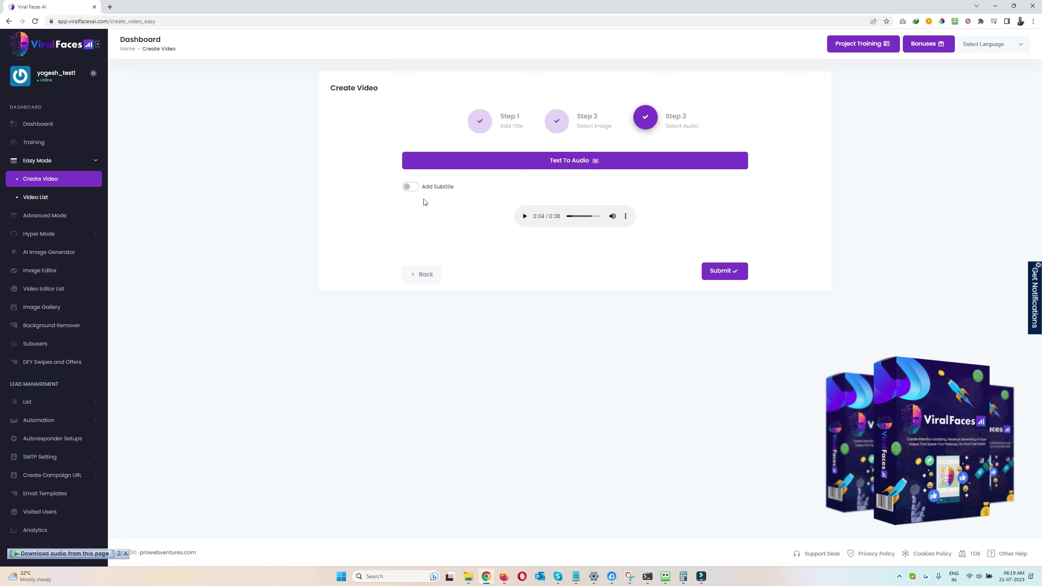
{"action": "left_click", "coordinate": [412, 187]}
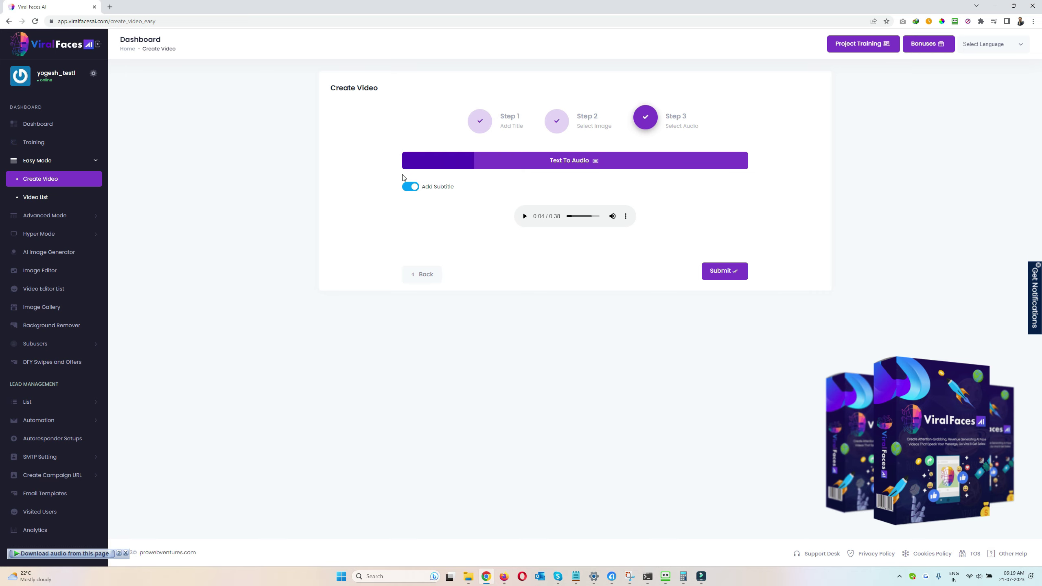
Submit the test123123 video for rendering
{"action": "left_click", "coordinate": [717, 283]}
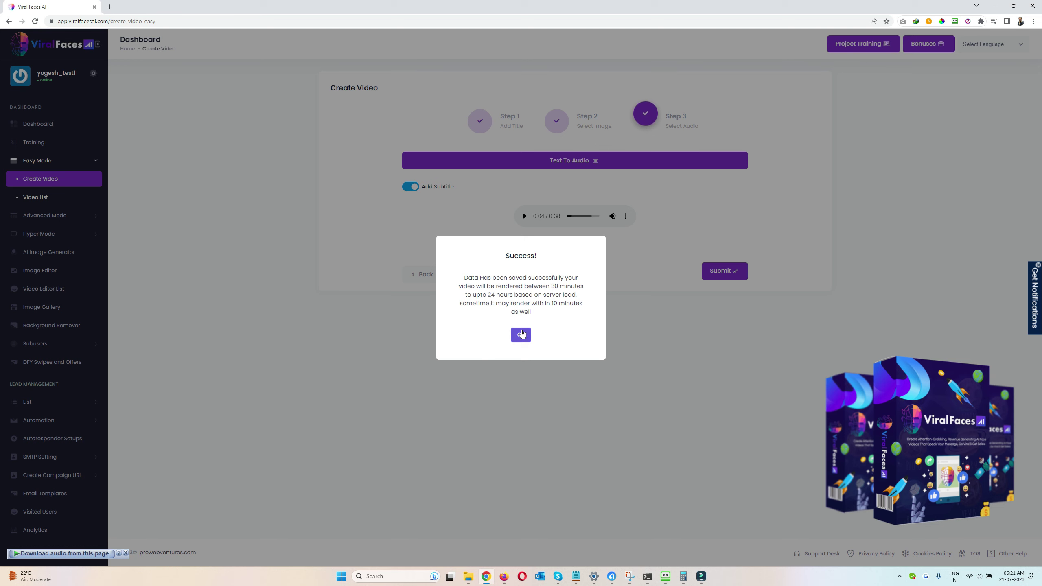
Acknowledge the Success! message to reach the Video List showing test123123 in process
{"action": "left_click", "coordinate": [521, 334]}
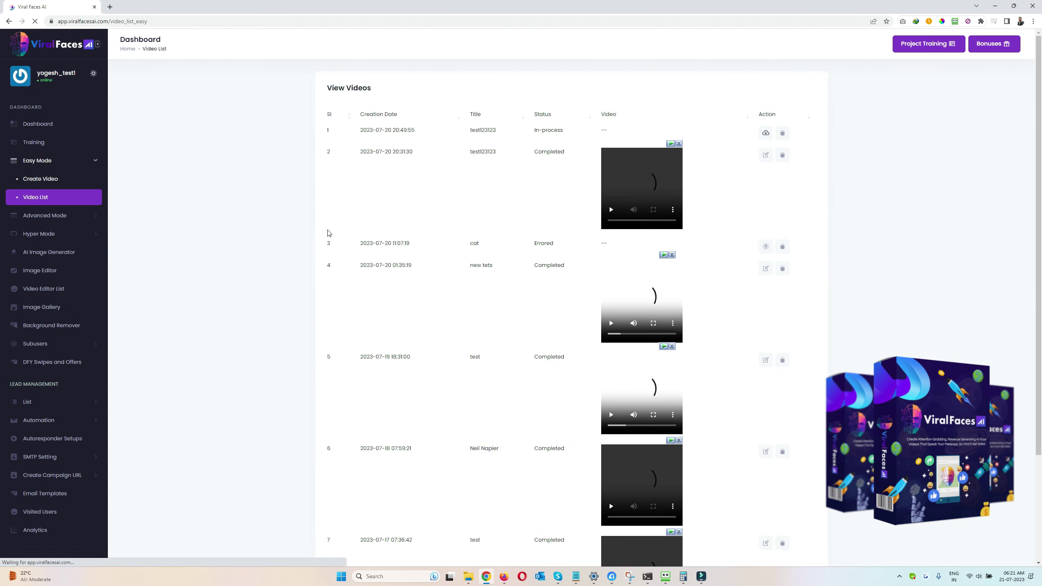